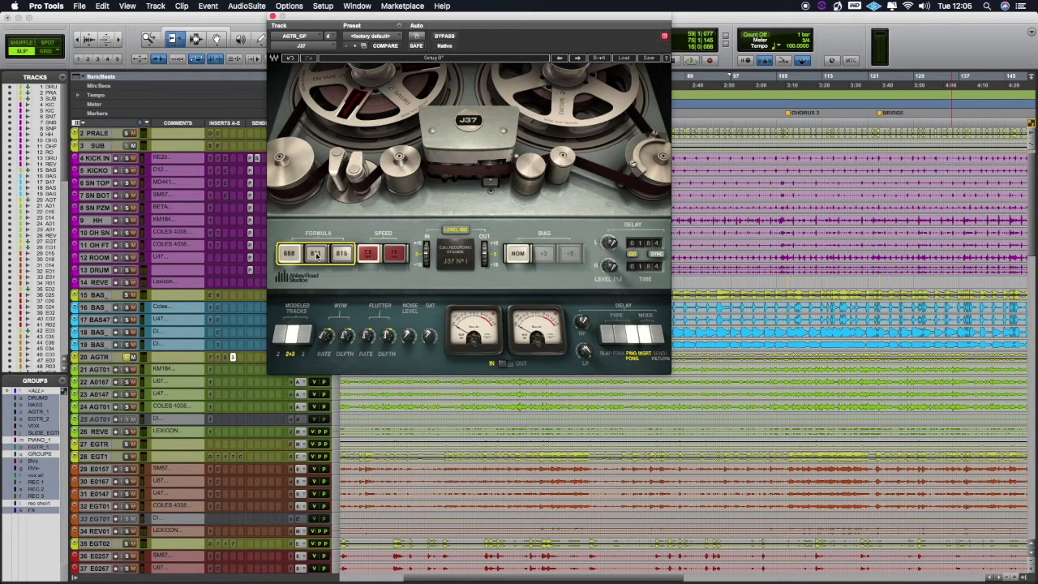
# - Compare the 888, 811 and 815 tape formulas on the J37 while the session plays, ending on 815
pyautogui.click(316, 255)
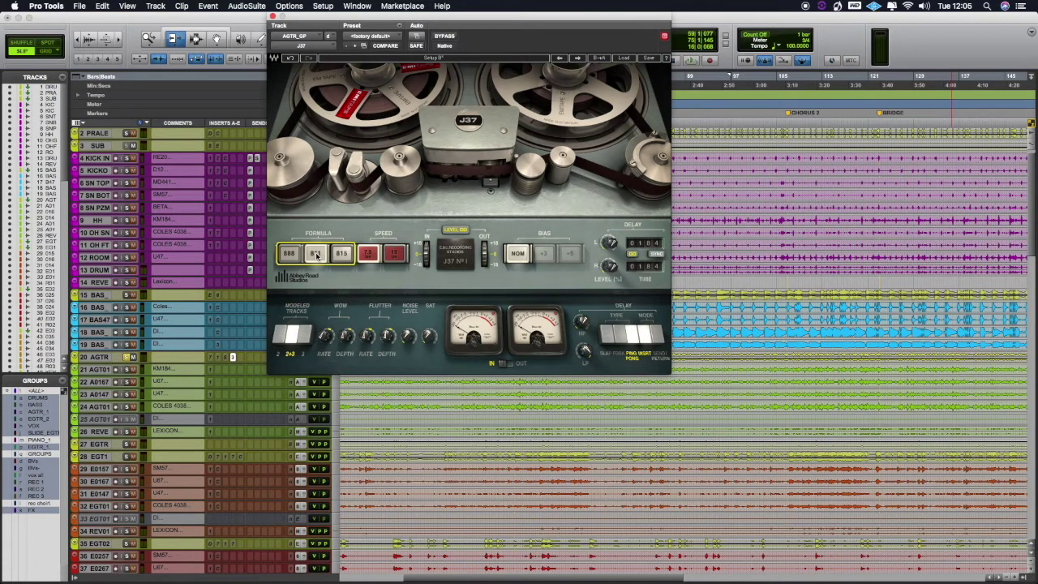
pyautogui.click(343, 256)
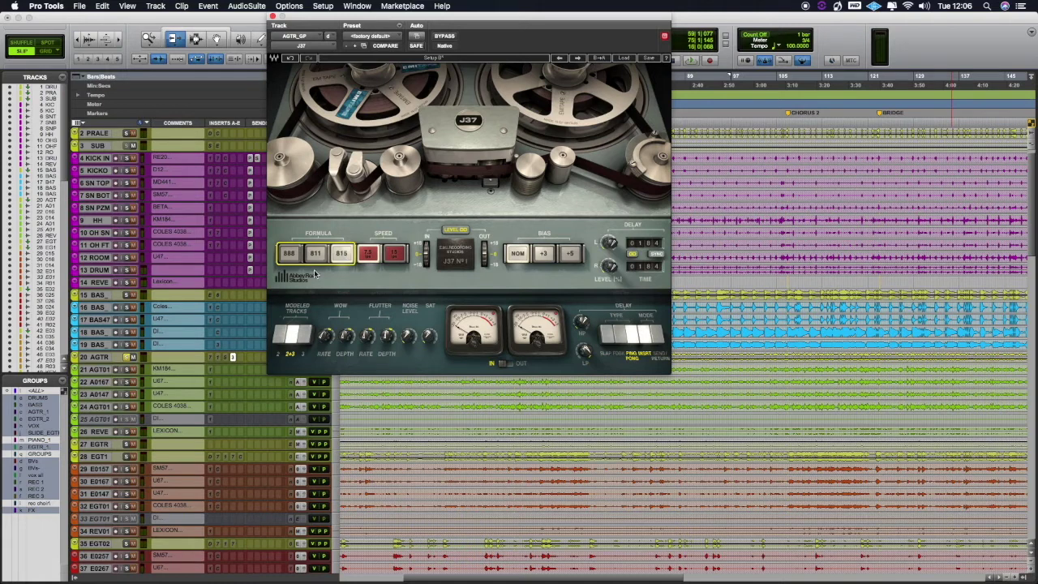
pyautogui.click(288, 254)
pyautogui.press('space')
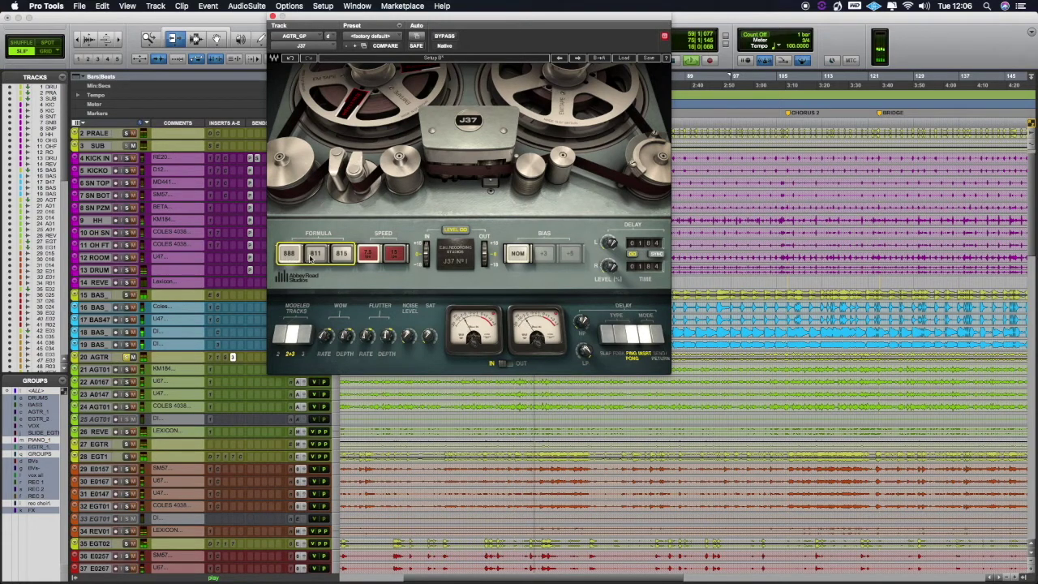
pyautogui.click(313, 255)
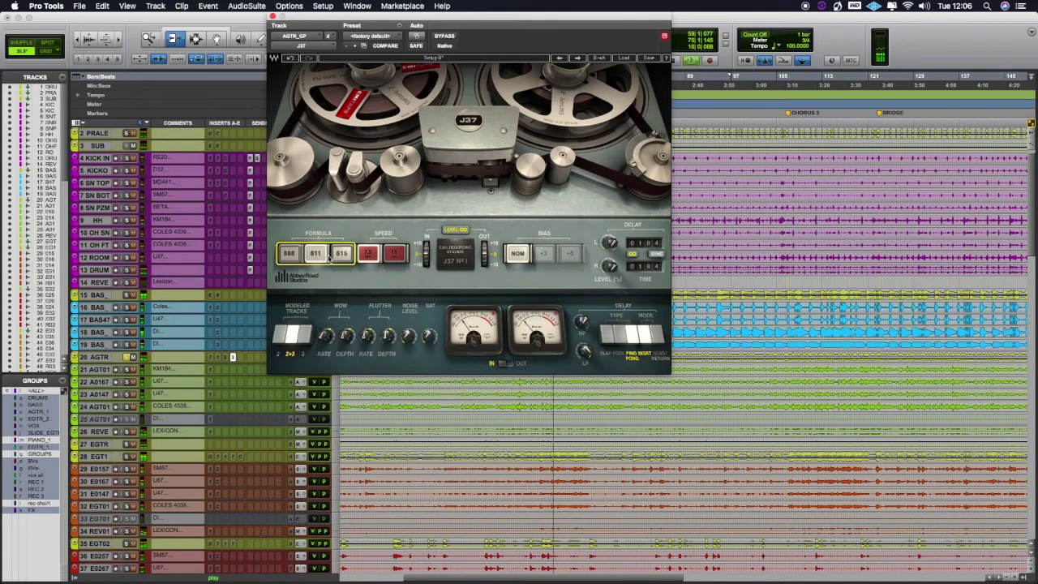
pyautogui.click(341, 253)
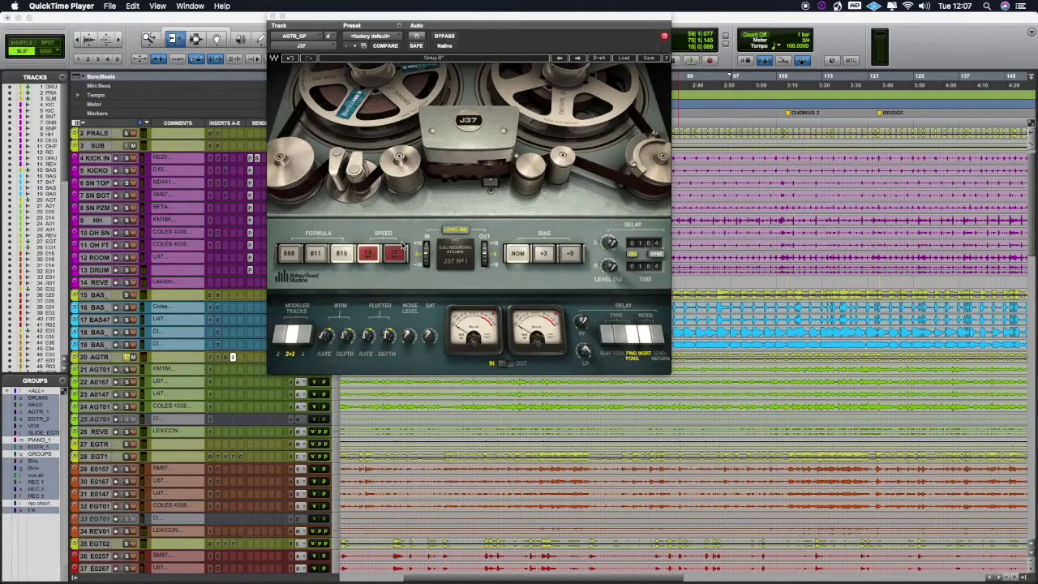
# - Compare the 7.5 and 15 tape speeds during playback, ending on 15
pyautogui.click(370, 254)
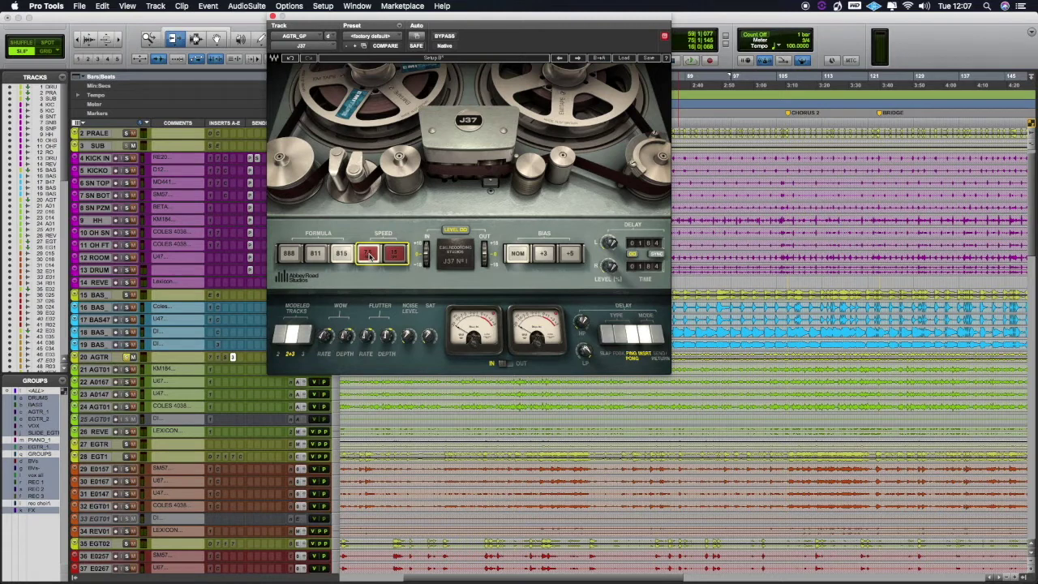
pyautogui.click(393, 255)
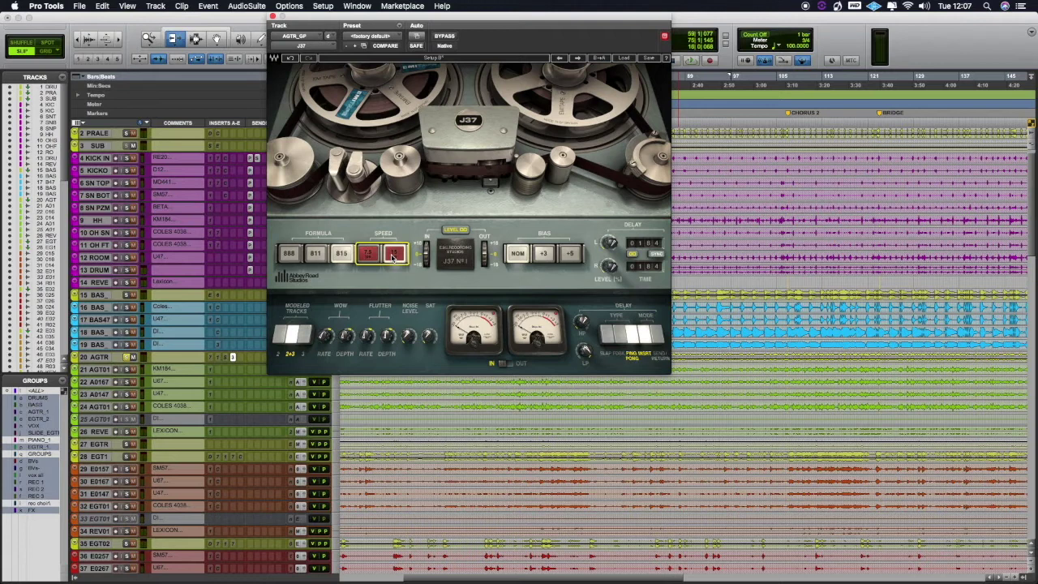
pyautogui.click(375, 256)
pyautogui.press('space')
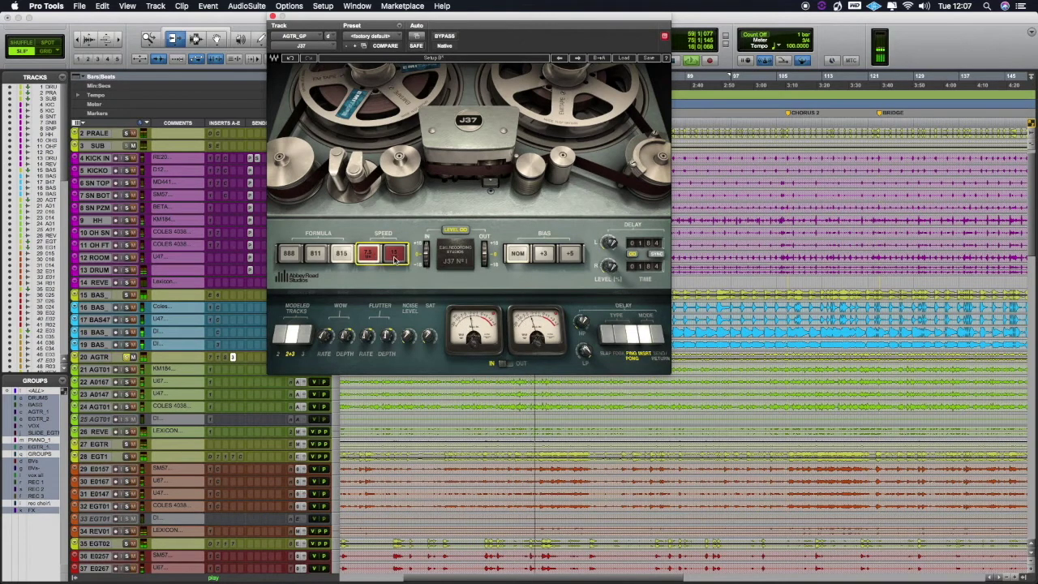
pyautogui.click(394, 256)
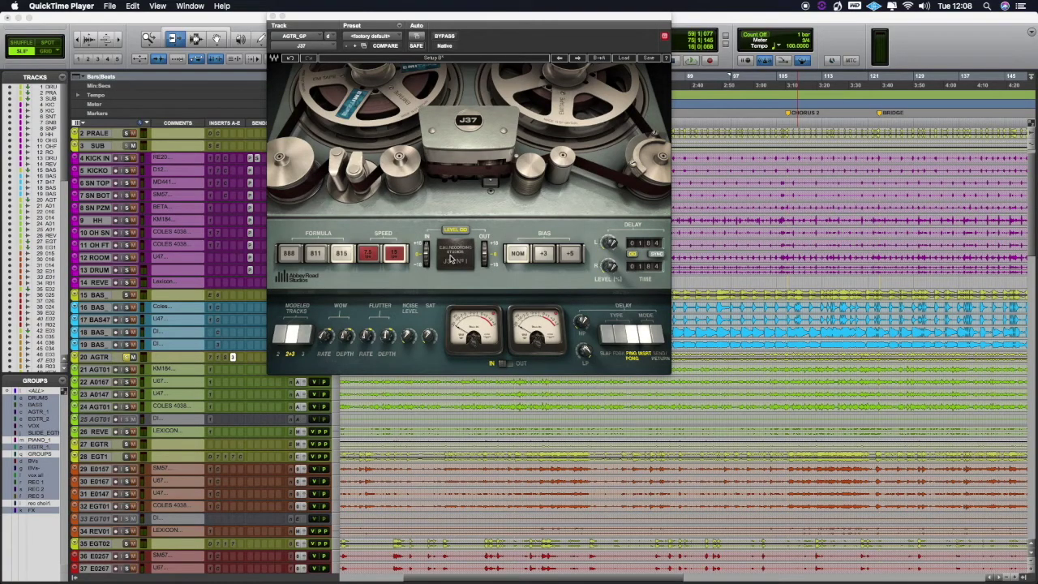
# - Slightly adjust the J37's input level using the level link, and play back the session
pyautogui.click(459, 234)
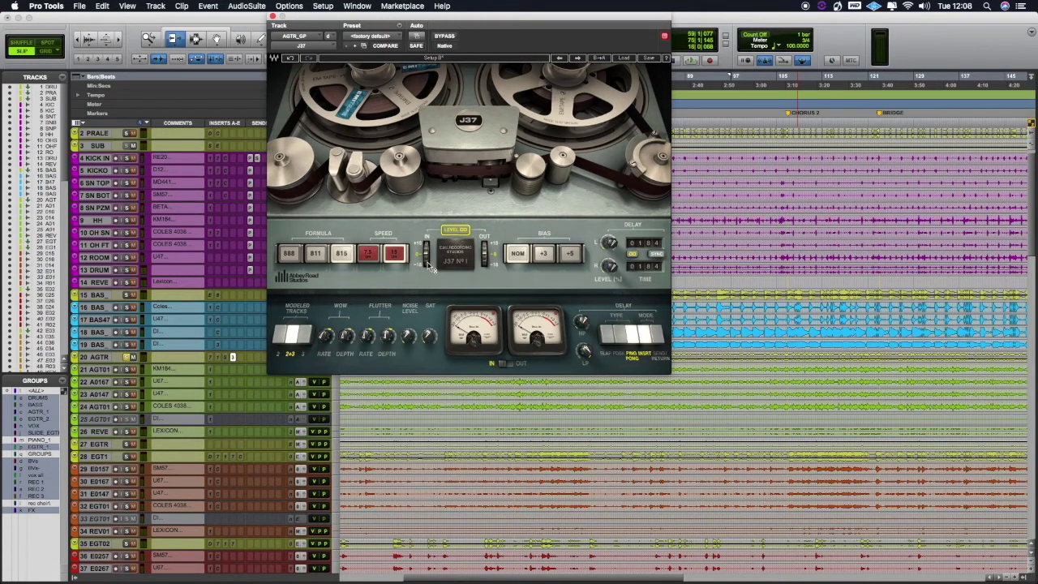
pyautogui.moveTo(430, 266); pyautogui.dragTo(429, 261)
pyautogui.press('space')
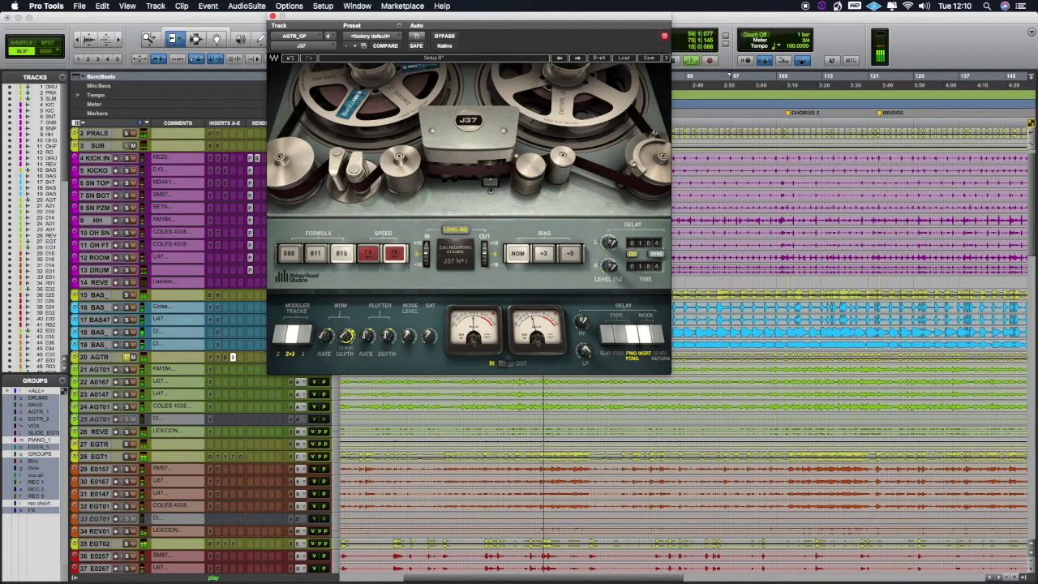
pyautogui.moveTo(388, 335)
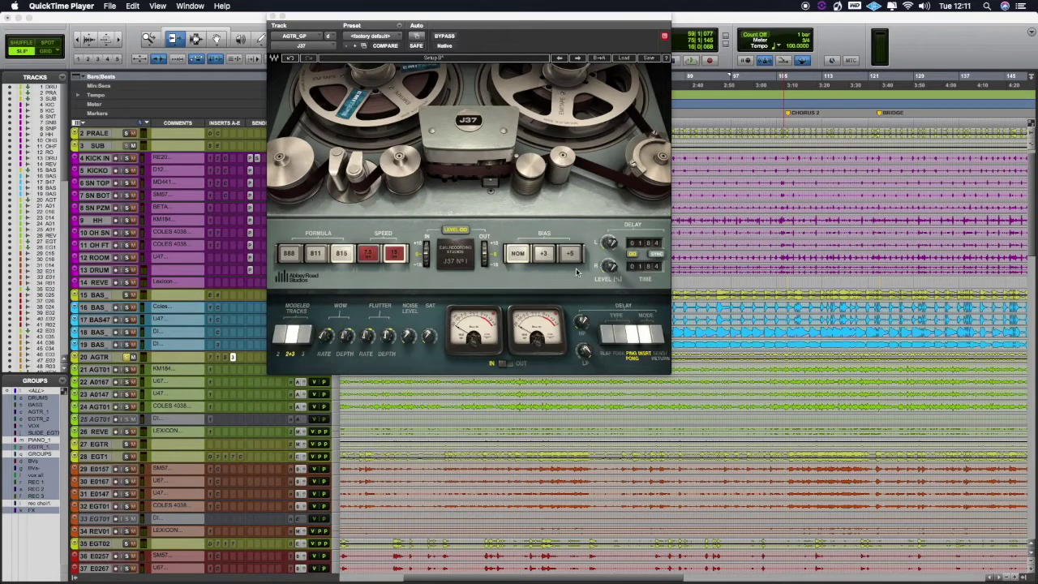
# - Step the tape bias from NOM through +3 and set it to +5
pyautogui.click(523, 261)
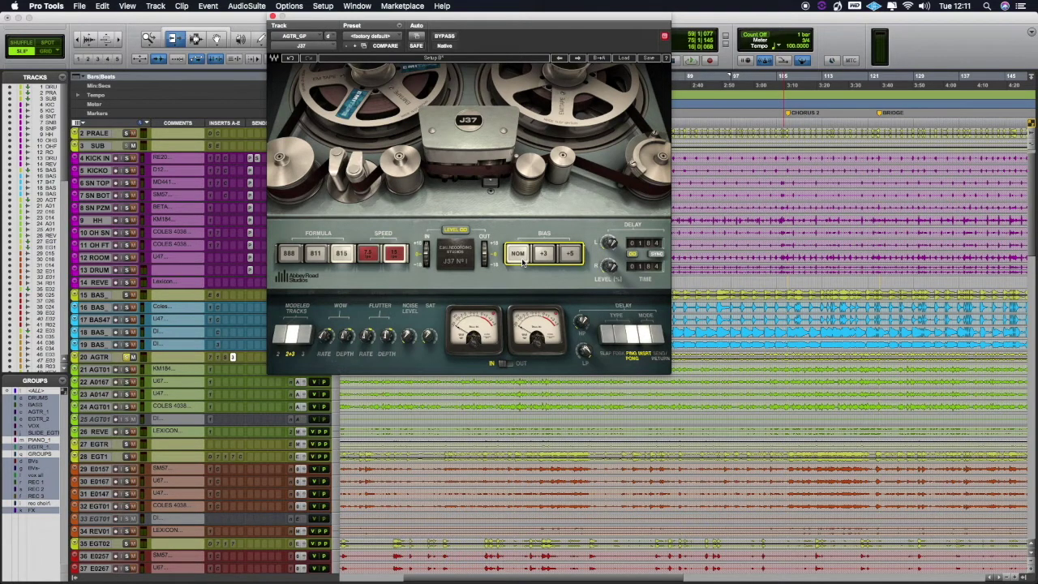
pyautogui.click(549, 261)
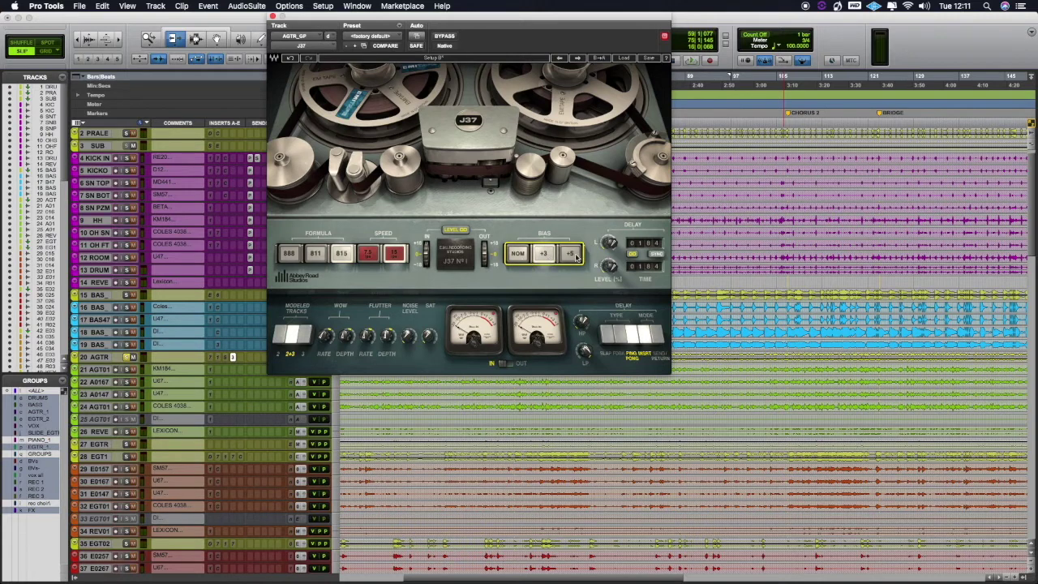
pyautogui.click(575, 256)
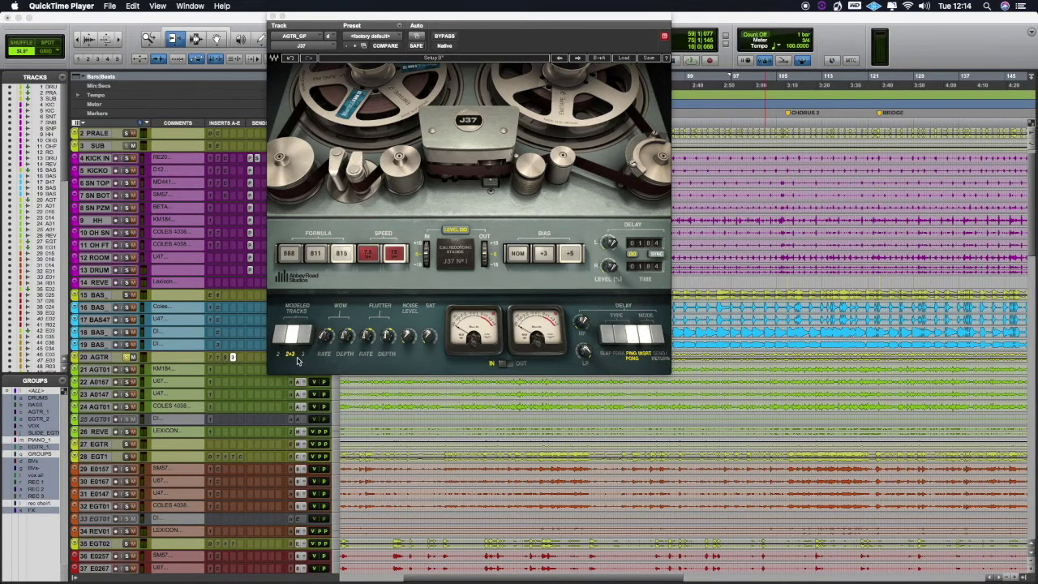
# - Audition modeled tracks 2, 3 and 2+3 during playback, ending on 2+3
pyautogui.click(287, 342)
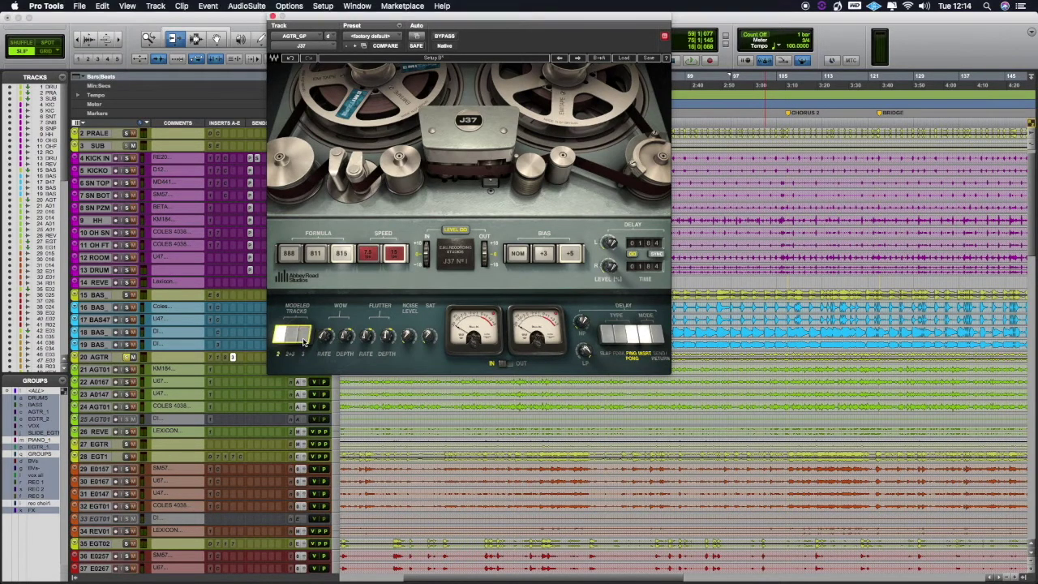
pyautogui.click(304, 343)
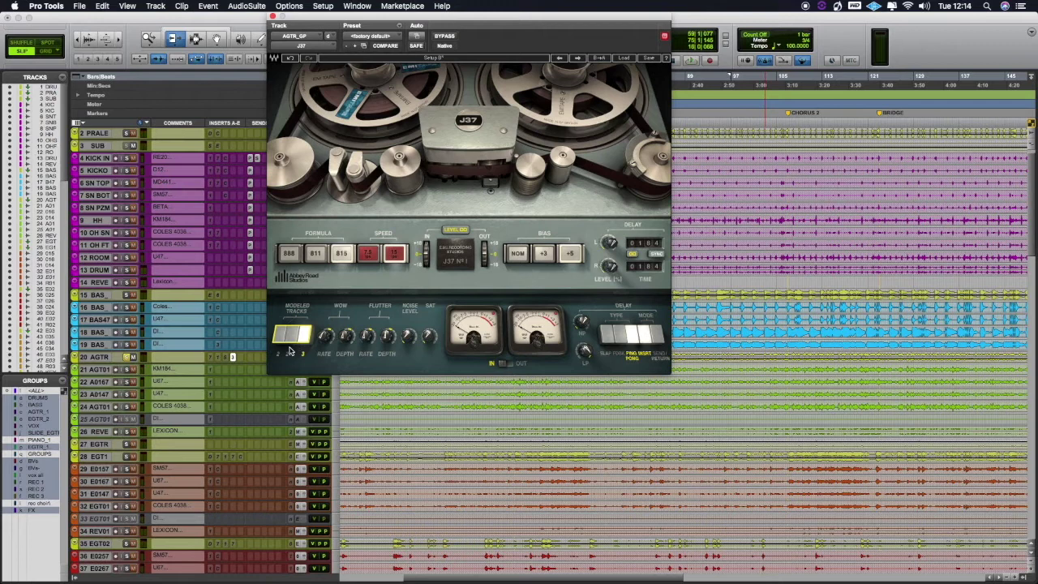
pyautogui.click(293, 341)
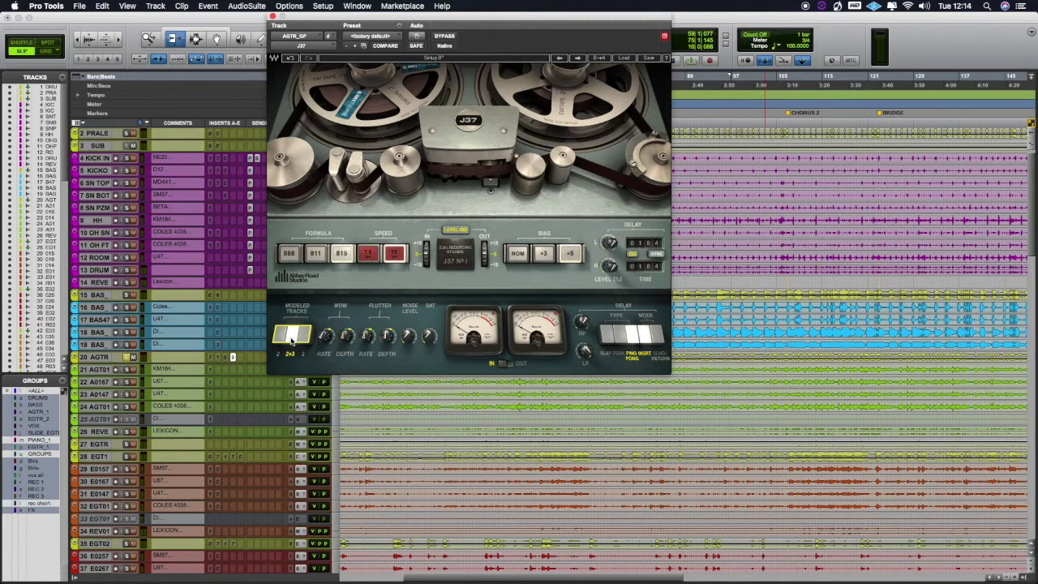
pyautogui.press('space')
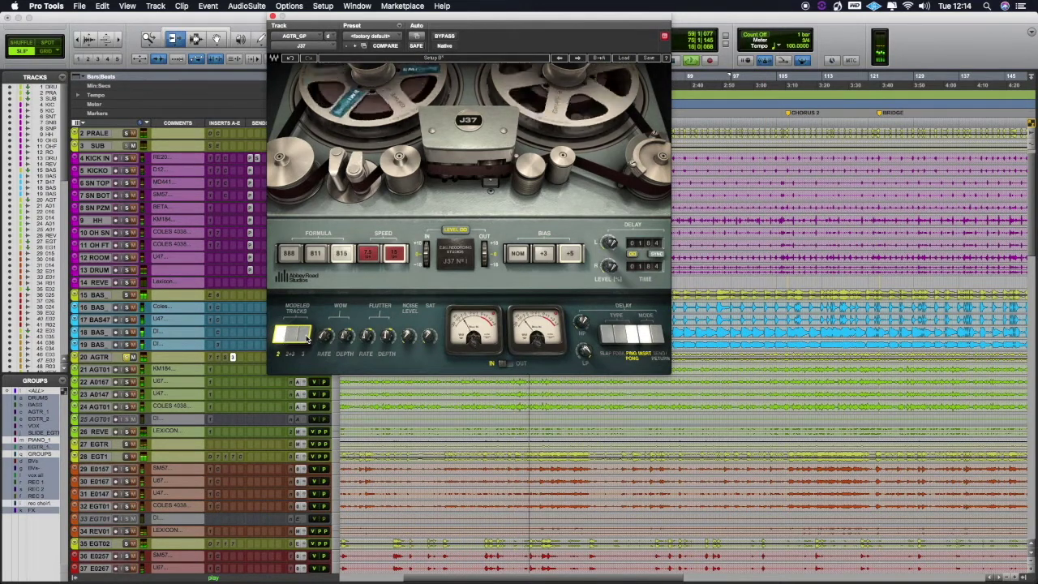
pyautogui.click(307, 339)
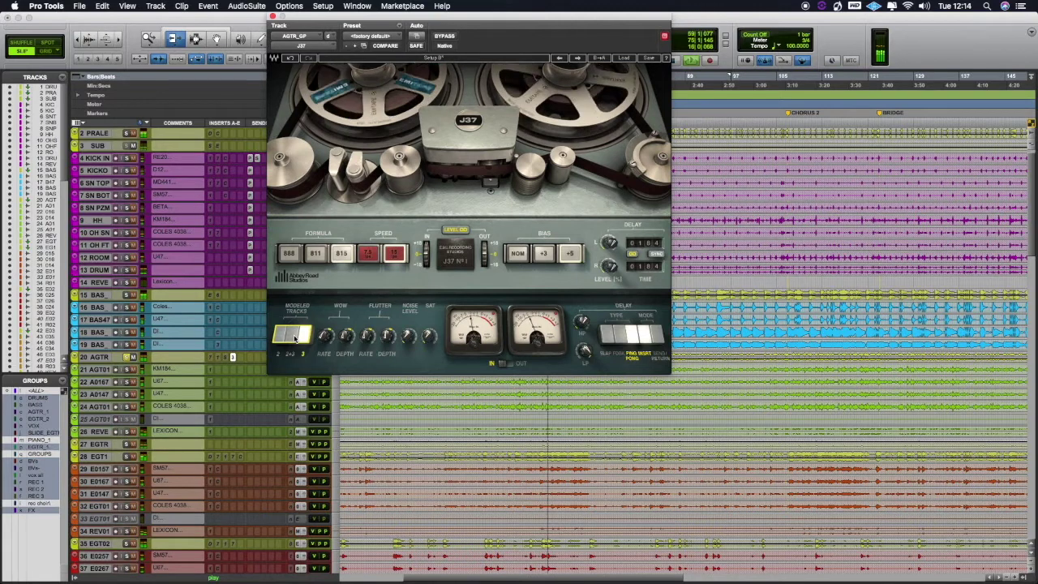
pyautogui.click(294, 339)
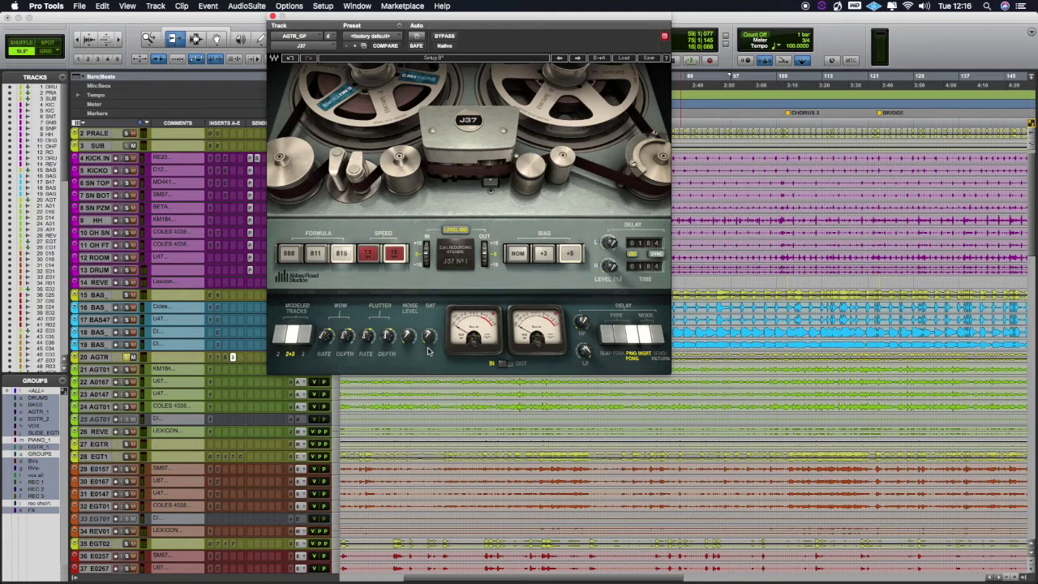
pyautogui.press('space')
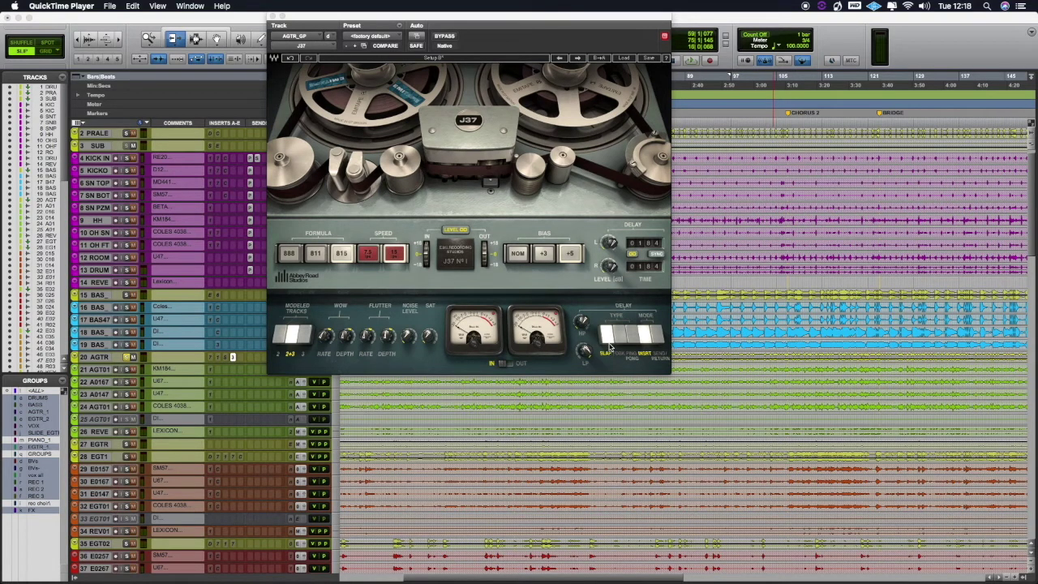
# - Switch the delay type from Slap to Ping Pong and the delay mode to Send/Return
pyautogui.click(610, 342)
pyautogui.click(632, 341)
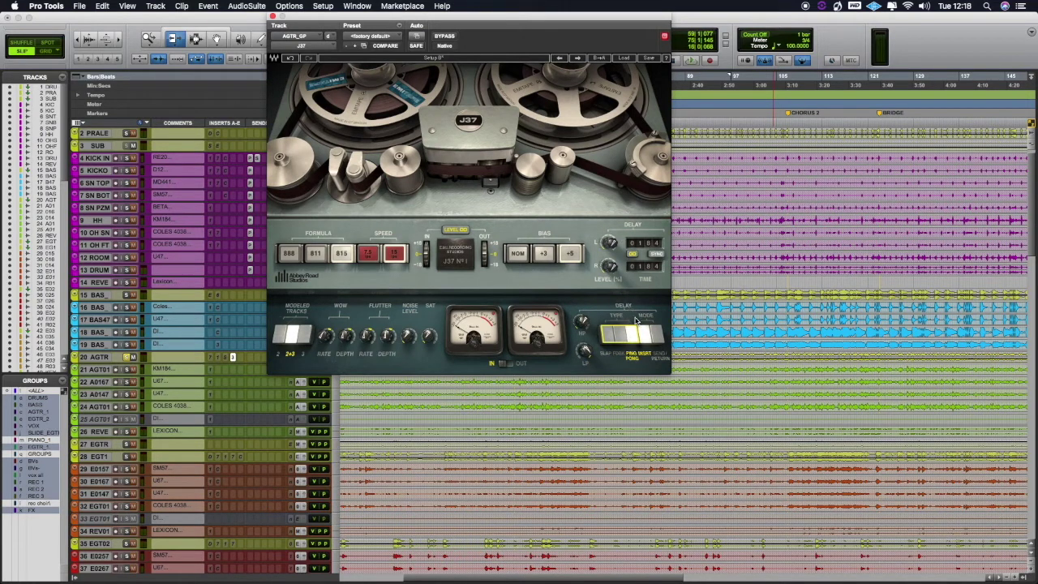
pyautogui.click(644, 339)
pyautogui.click(654, 338)
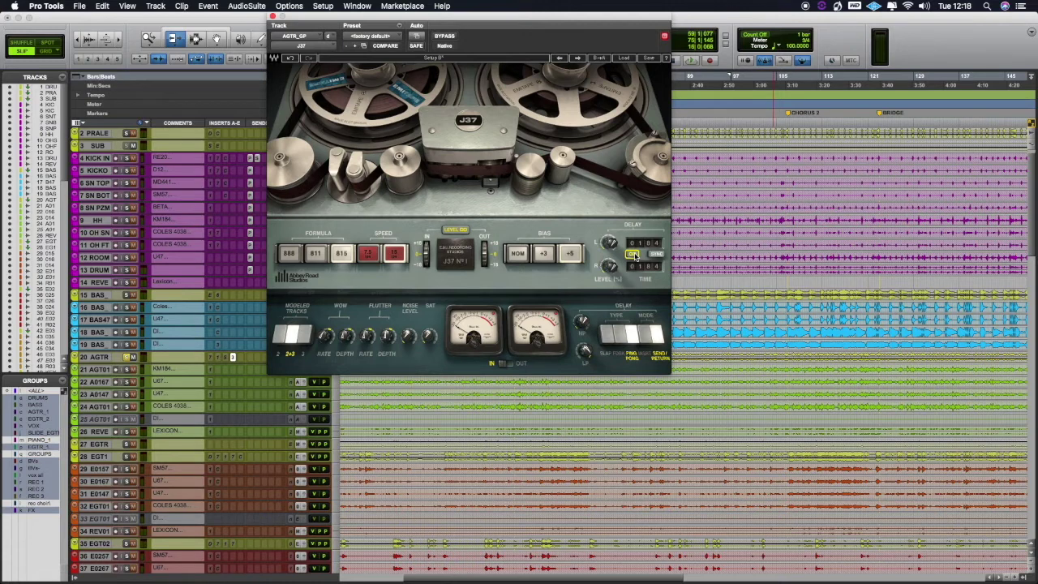
# - Try syncing the delay time to tempo, and return the delay to Insert mode with the Slap type
pyautogui.click(656, 254)
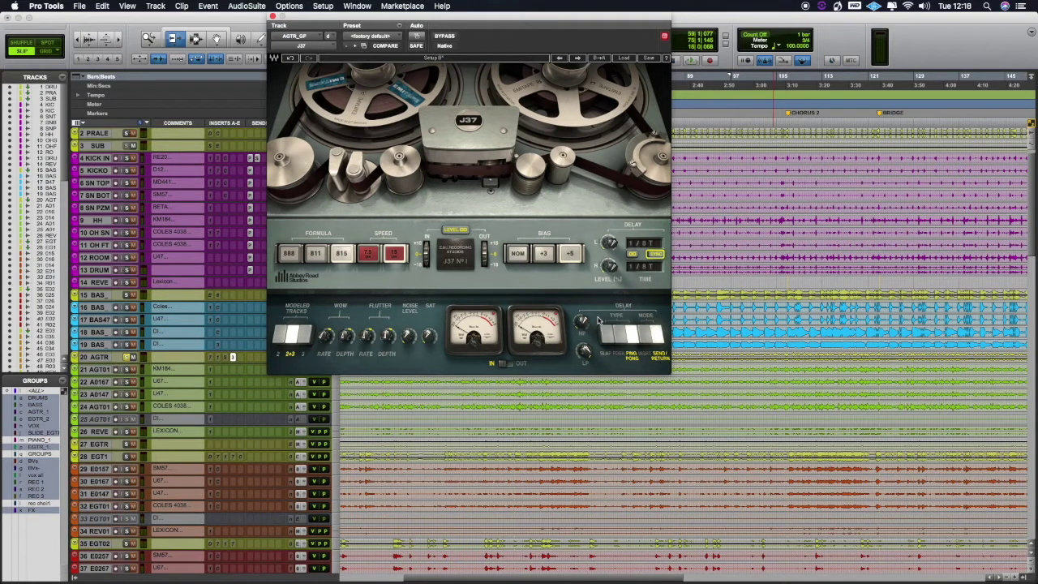
pyautogui.click(656, 256)
pyautogui.click(645, 334)
pyautogui.click(612, 334)
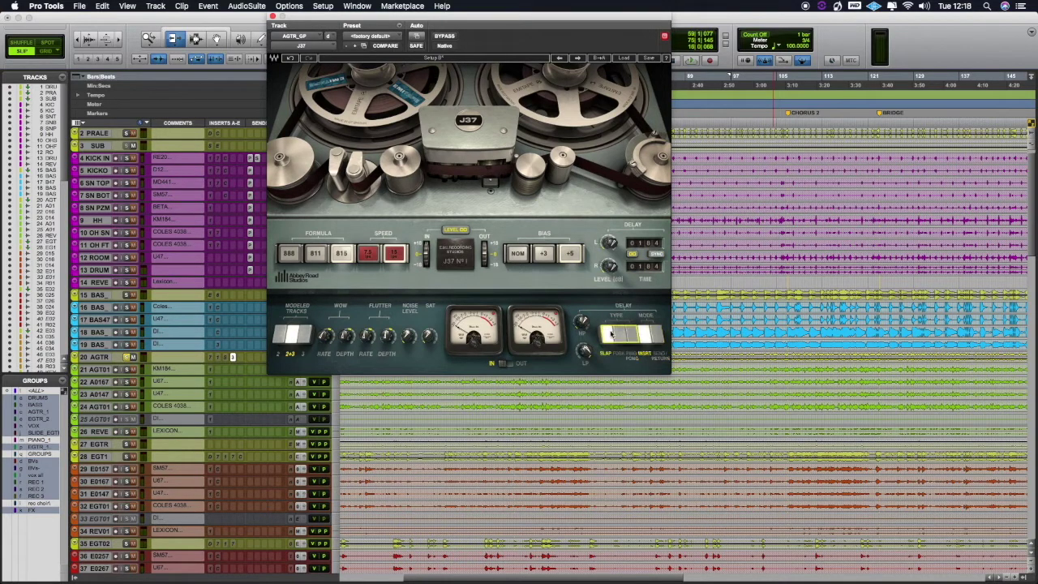
# - Play the session and vary the right-channel delay level to audition the Slap delay
pyautogui.press('space')
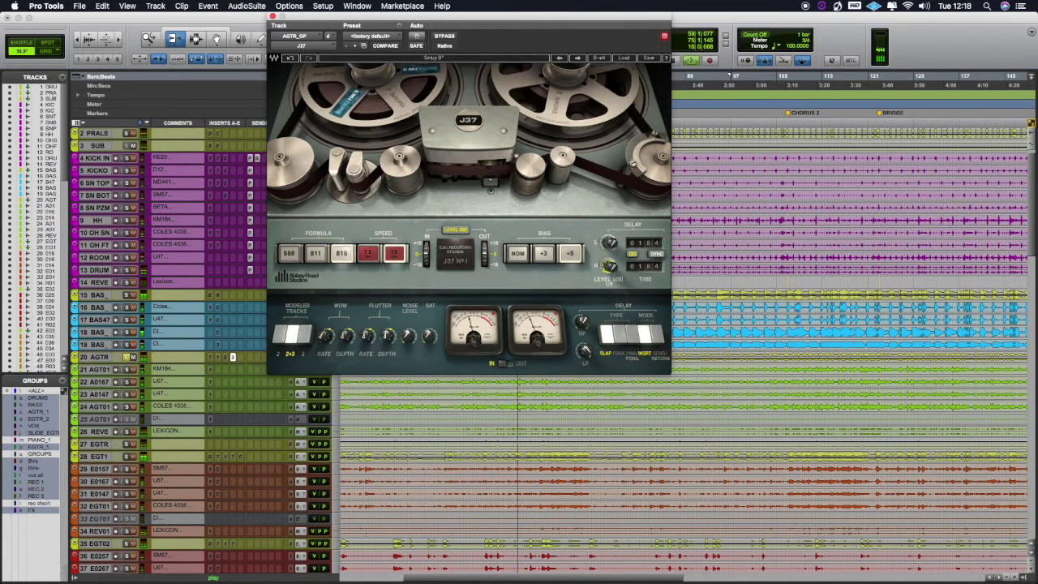
pyautogui.moveTo(609, 266); pyautogui.dragTo(609, 264)
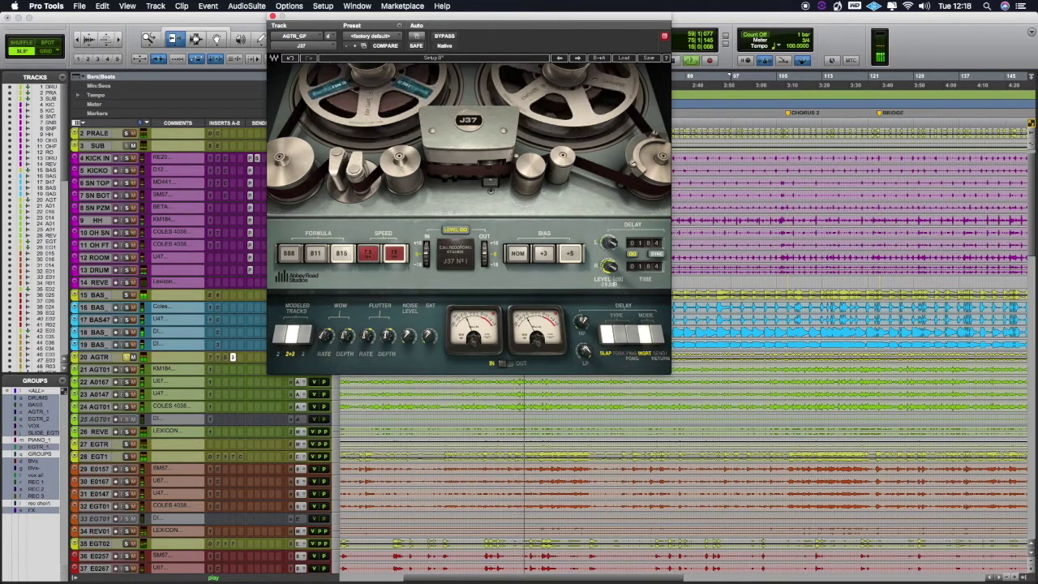
pyautogui.moveTo(609, 263); pyautogui.dragTo(609, 277)
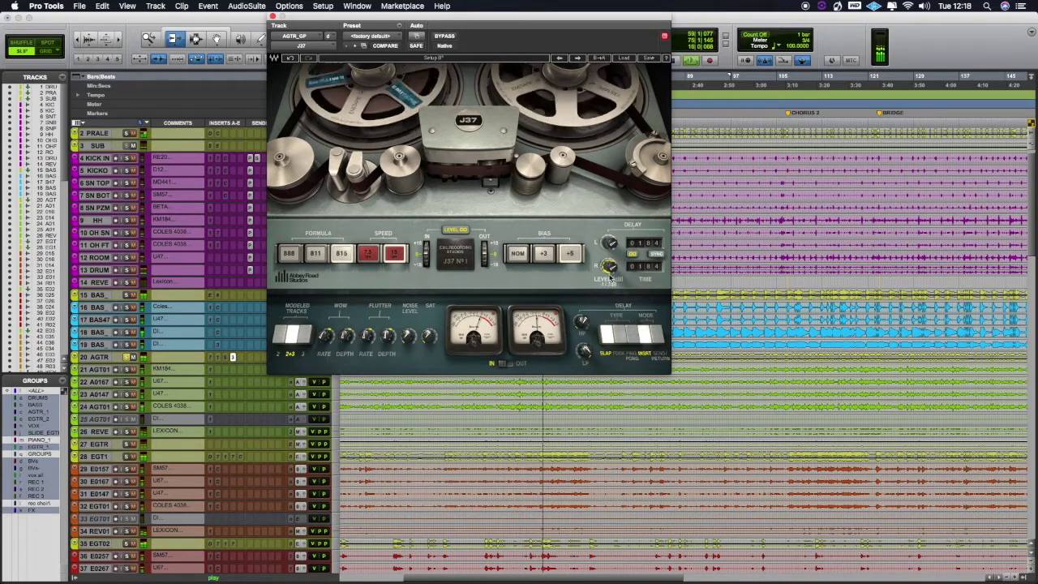
# - Set the delay type to FDBK and vary the right-channel delay level while the session plays
pyautogui.click(621, 353)
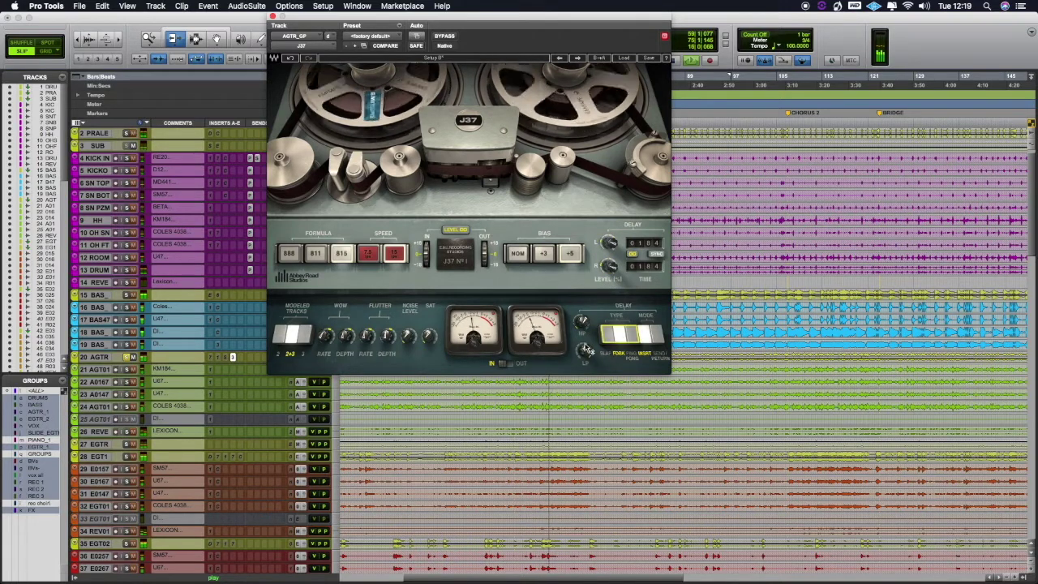
pyautogui.moveTo(609, 266)
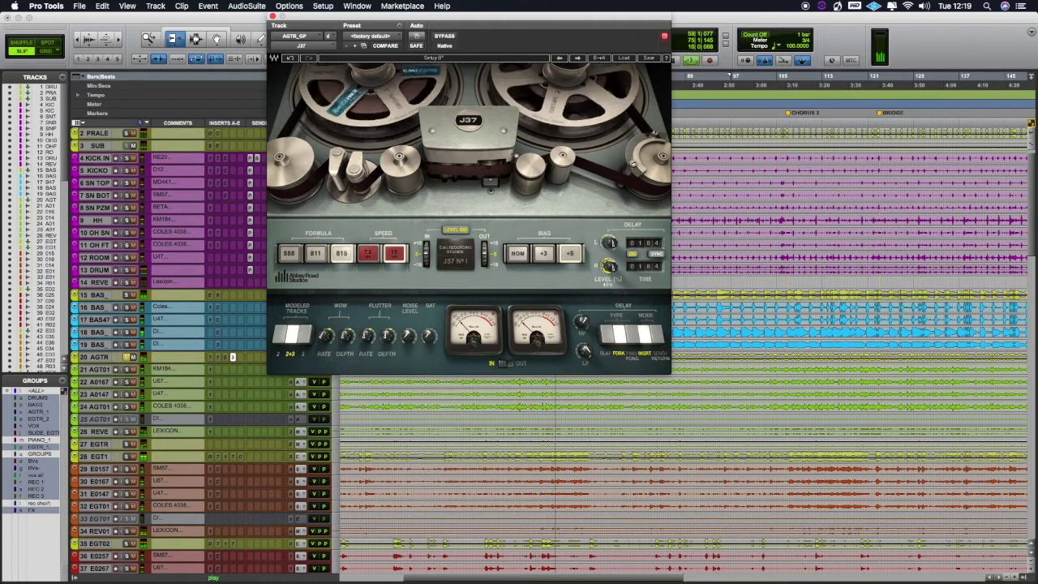
pyautogui.moveTo(609, 266); pyautogui.dragTo(613, 246)
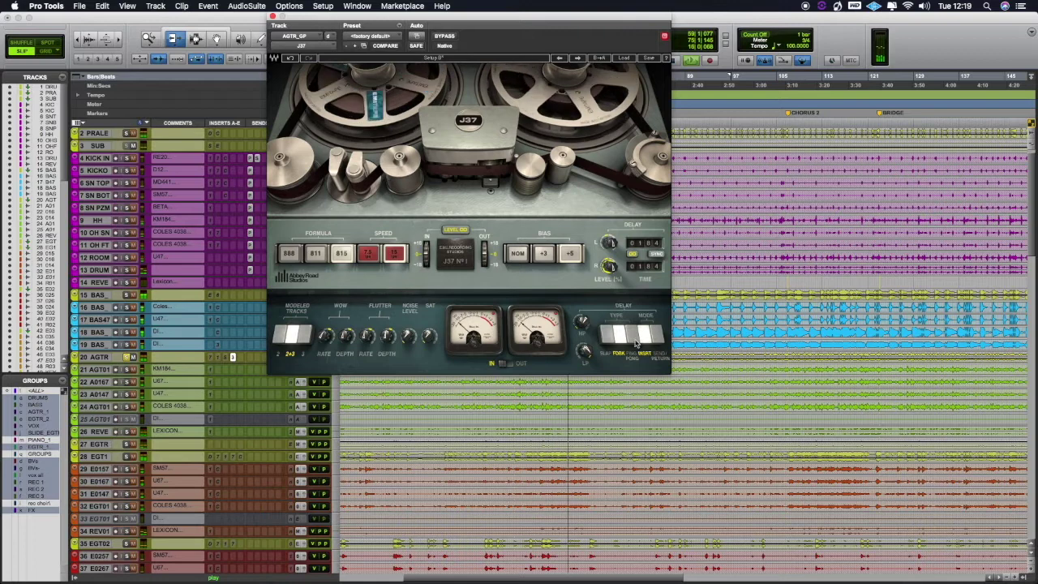
# - Change the delay type to Ping Pong and adjust the right-channel delay level during playback
pyautogui.click(632, 334)
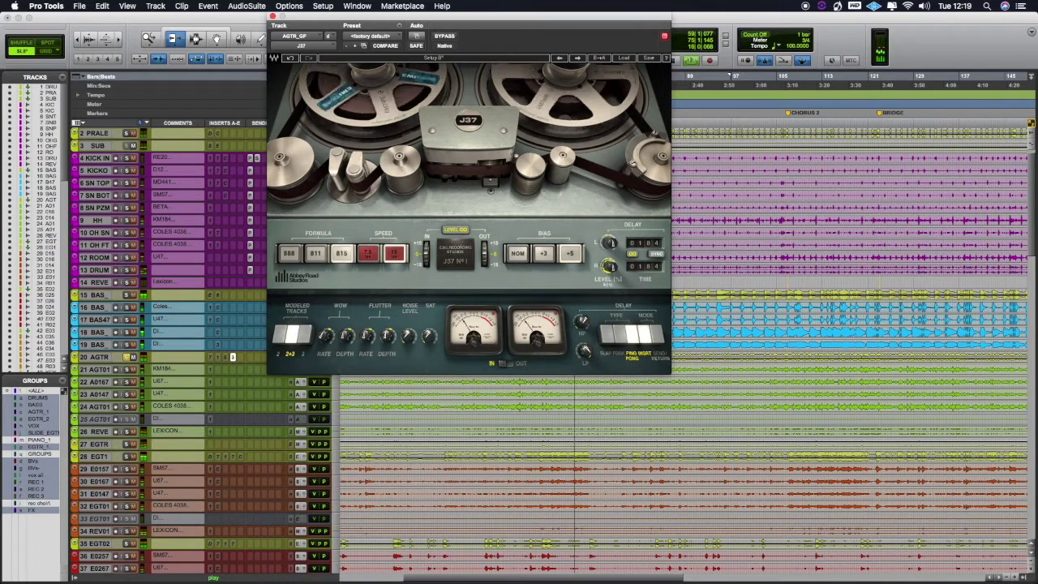
pyautogui.moveTo(609, 266)
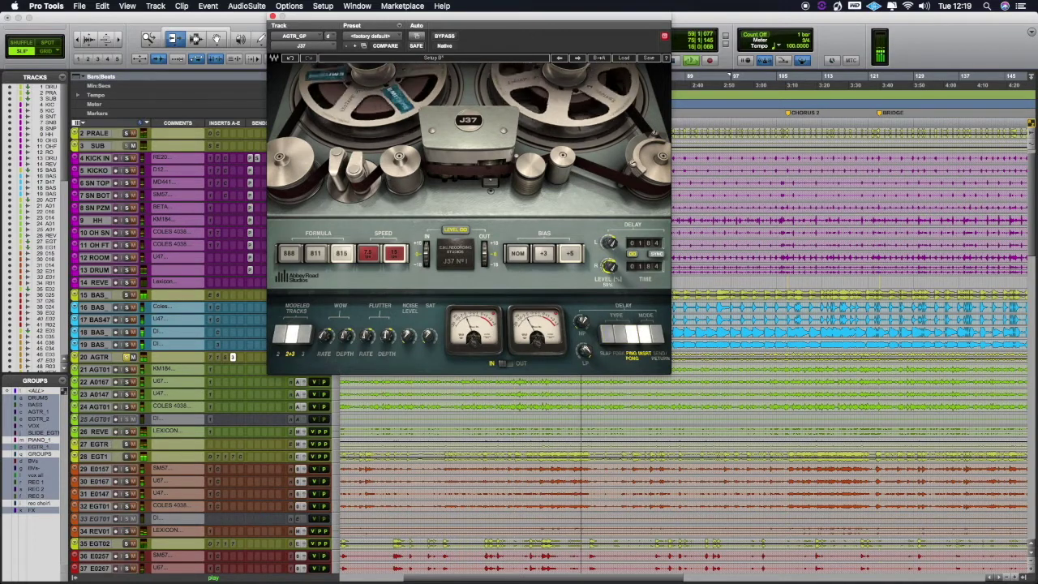
pyautogui.moveTo(609, 266)
pyautogui.mouseDown()
pyautogui.moveTo(612, 285)
pyautogui.moveTo(612, 274)
pyautogui.mouseUp()
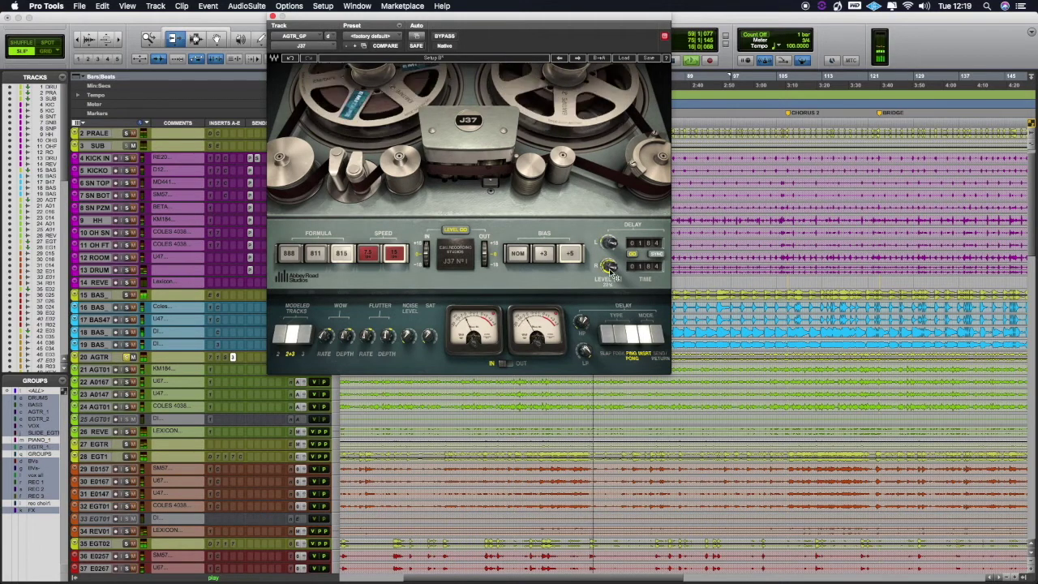